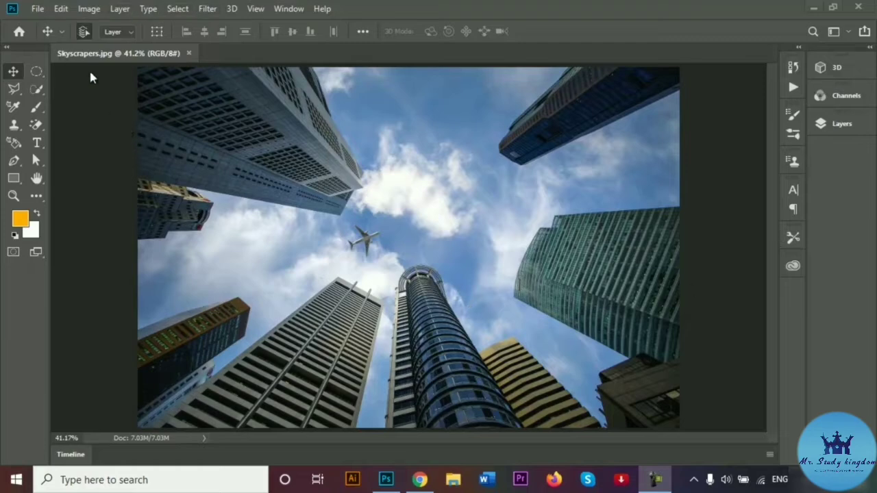
# Start a Perspective Warp and fit a plane to the four corners of the grey tower beside the central round tower.
pyautogui.click(61, 9)
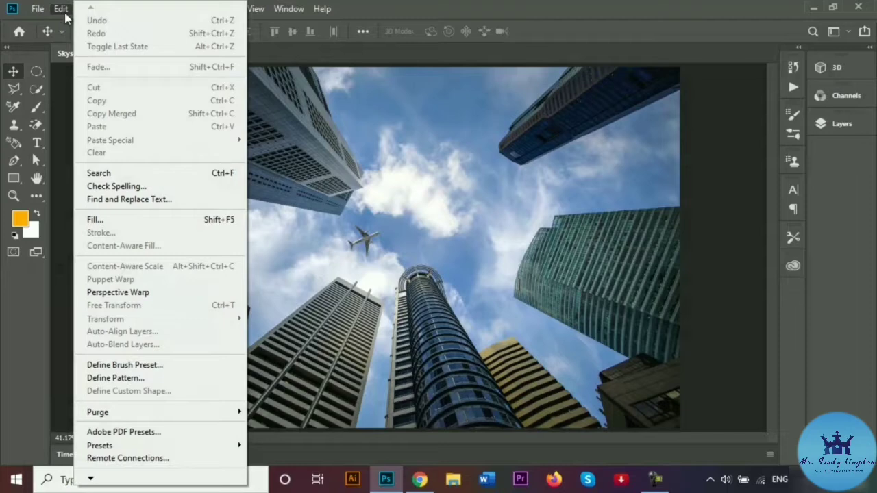
pyautogui.click(146, 293)
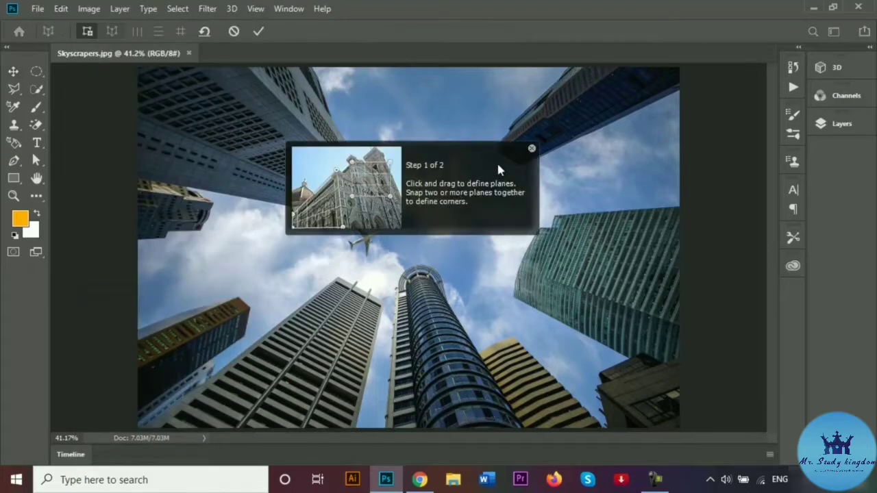
pyautogui.click(532, 148)
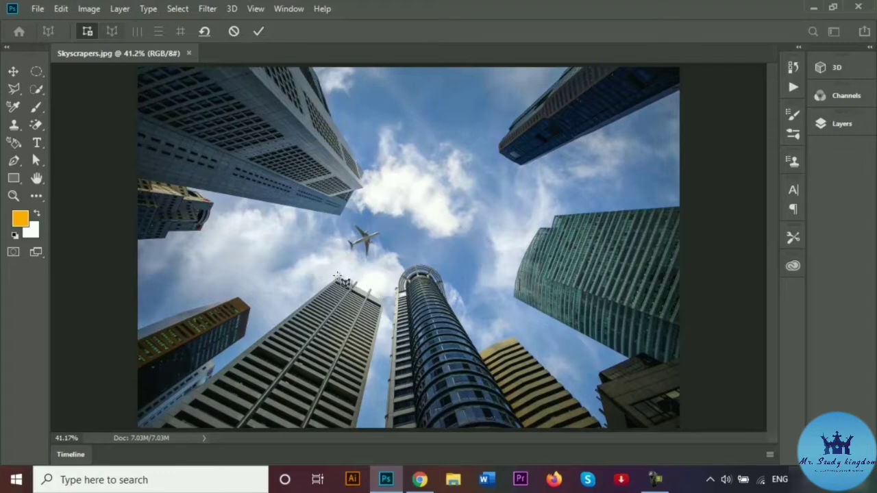
pyautogui.moveTo(338, 276); pyautogui.dragTo(410, 430)
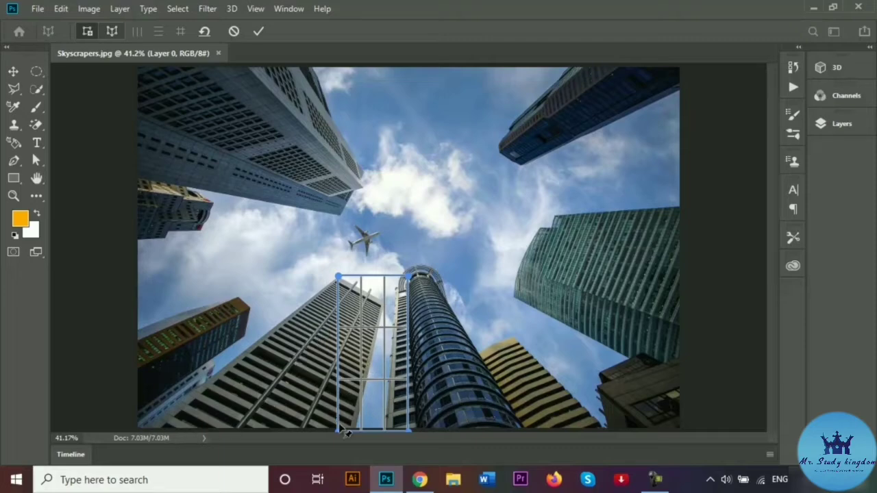
pyautogui.moveTo(339, 432); pyautogui.dragTo(138, 431)
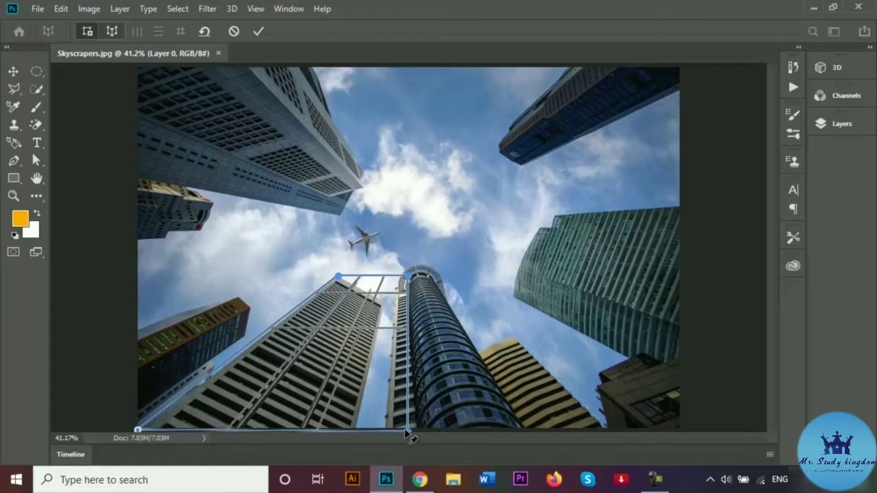
pyautogui.moveTo(407, 432); pyautogui.dragTo(354, 433)
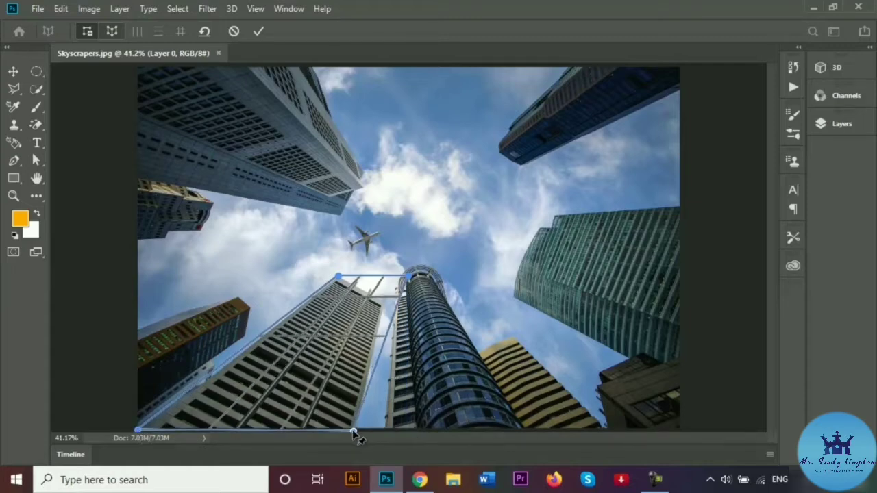
pyautogui.moveTo(409, 277); pyautogui.dragTo(388, 305)
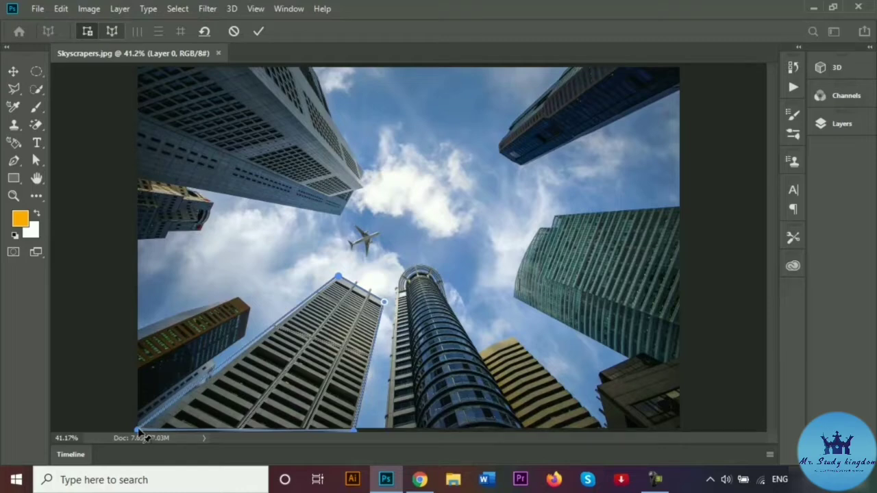
pyautogui.moveTo(139, 430); pyautogui.dragTo(142, 432)
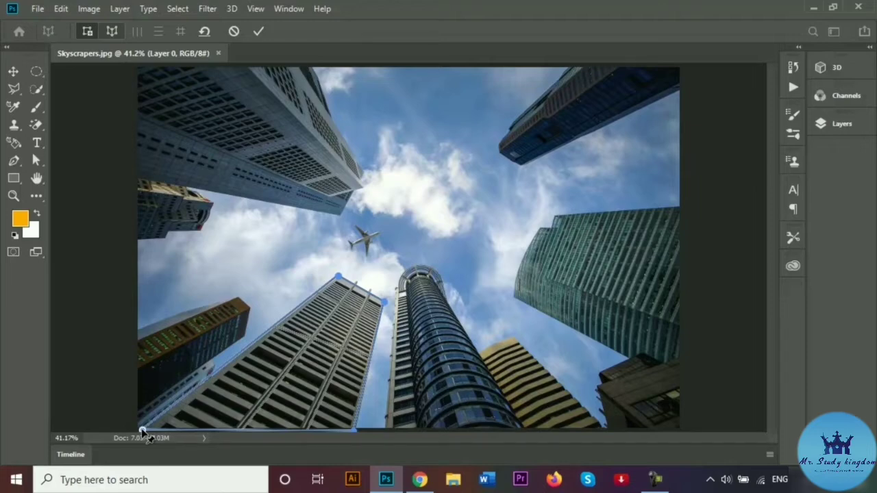
# Warp the grey tower by shifting its two upper pins and a base pin slightly, and apply the perspective warp.
pyautogui.click(112, 31)
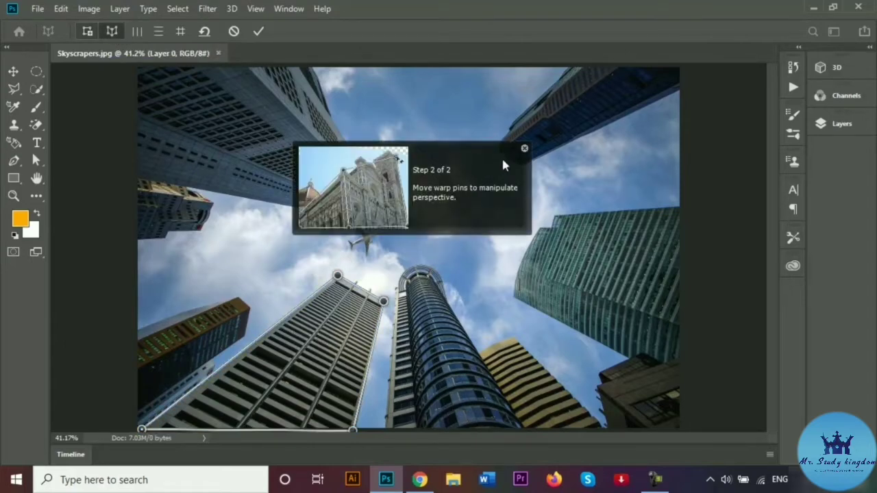
pyautogui.click(524, 149)
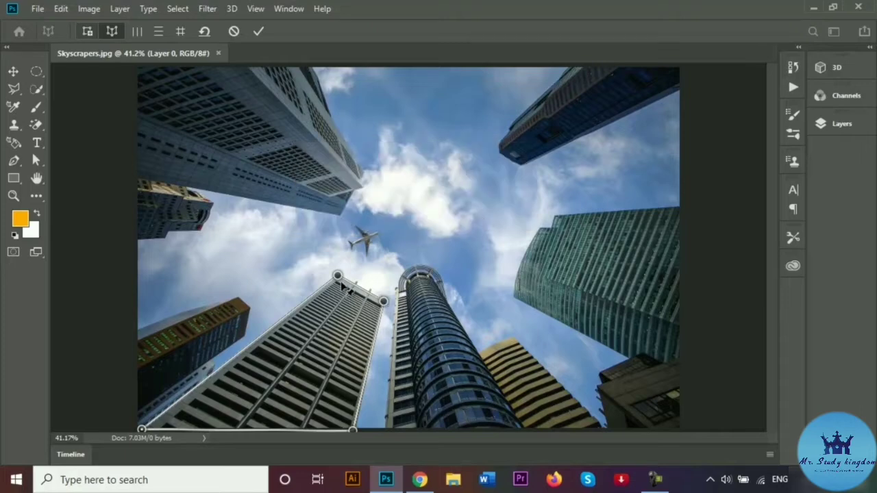
pyautogui.moveTo(338, 276); pyautogui.dragTo(340, 275)
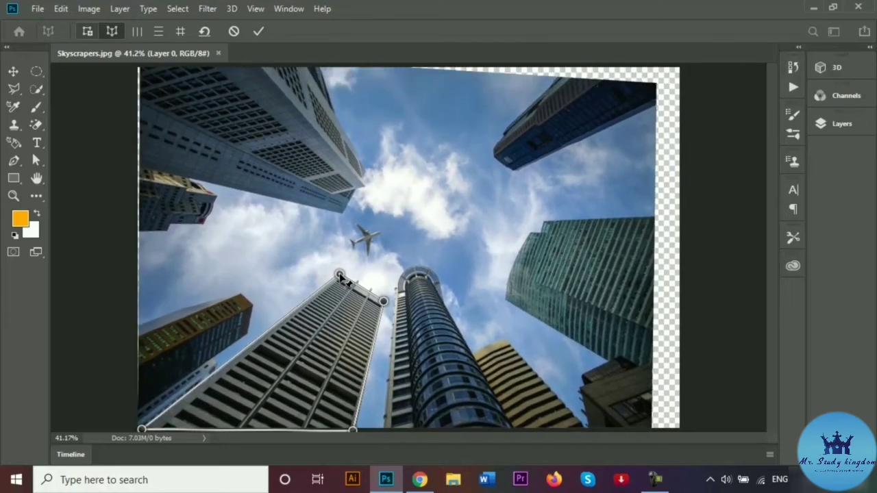
pyautogui.moveTo(384, 300); pyautogui.dragTo(390, 300)
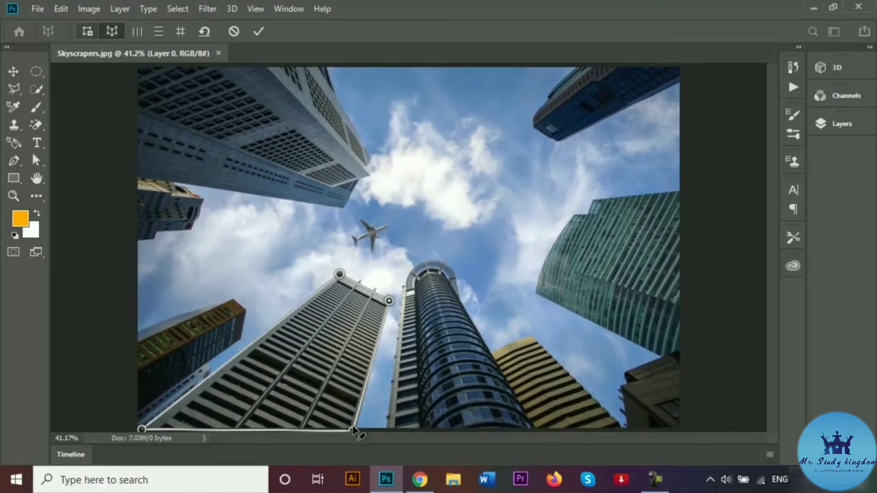
pyautogui.moveTo(351, 429); pyautogui.dragTo(351, 433)
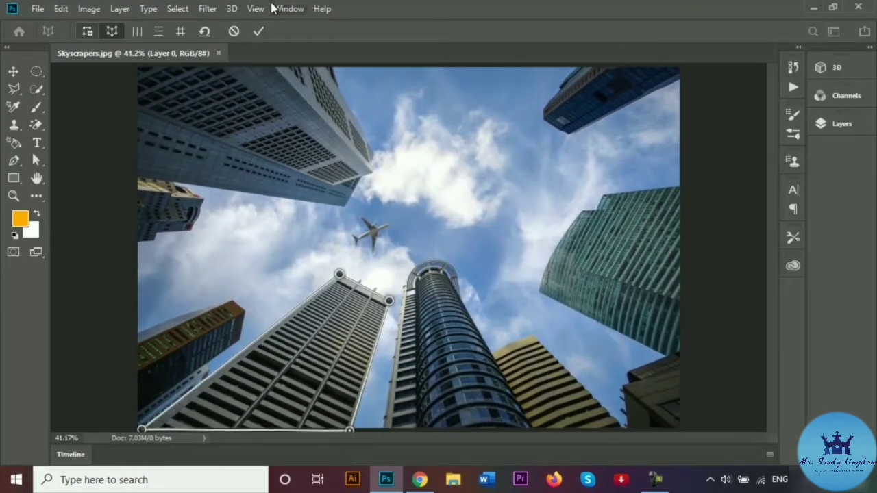
pyautogui.click(258, 31)
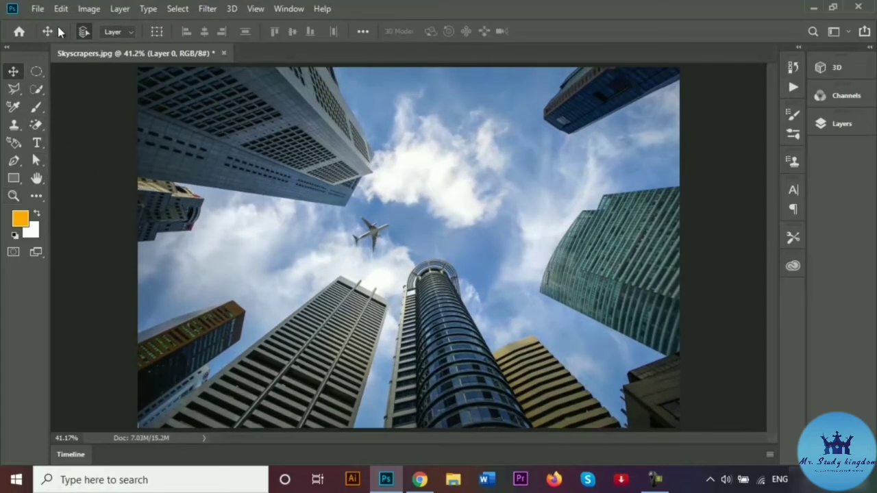
# Start another Perspective Warp and fit a plane to the four corners of the yellow striped building.
pyautogui.click(40, 9)
pyautogui.moveTo(61, 9)
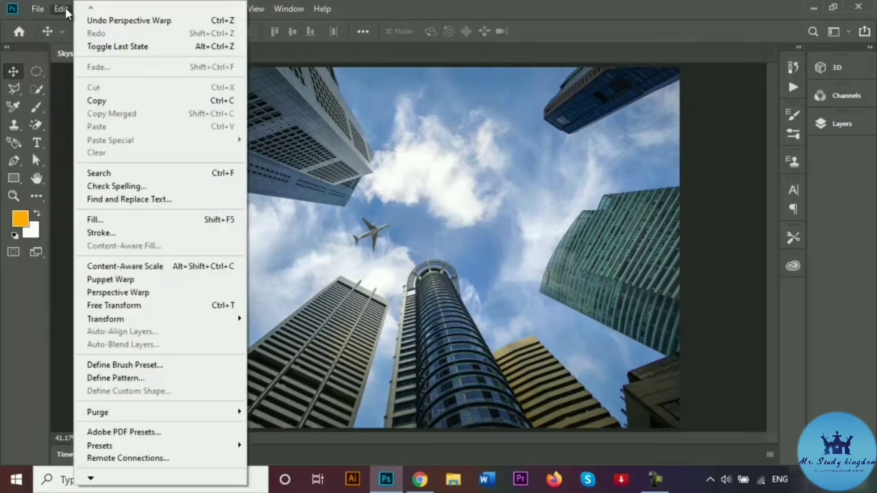
pyautogui.click(141, 294)
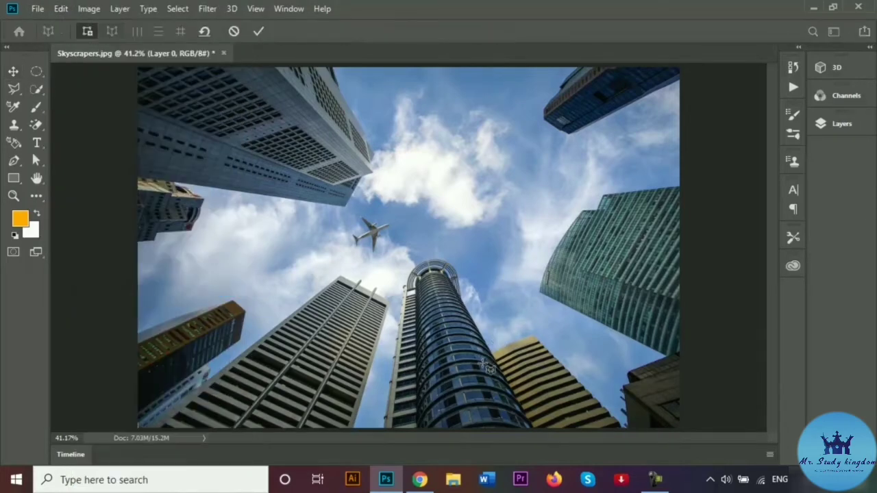
pyautogui.moveTo(492, 357); pyautogui.dragTo(618, 425)
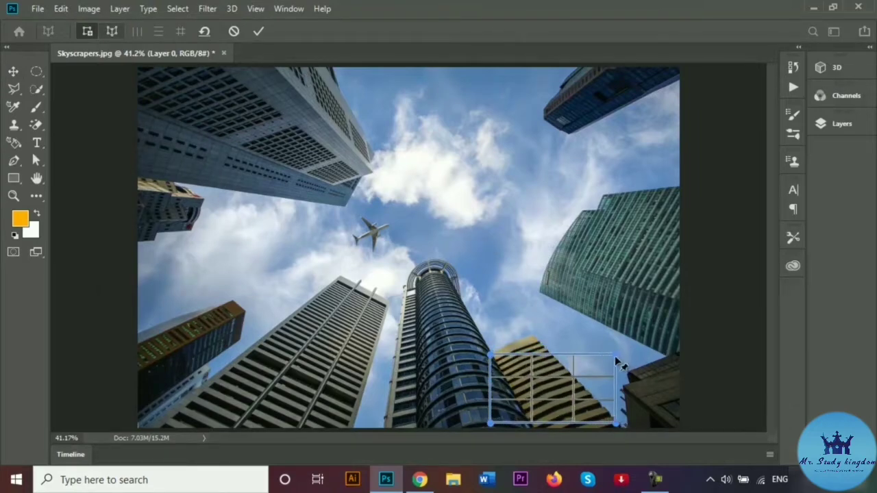
pyautogui.moveTo(615, 355); pyautogui.dragTo(531, 337)
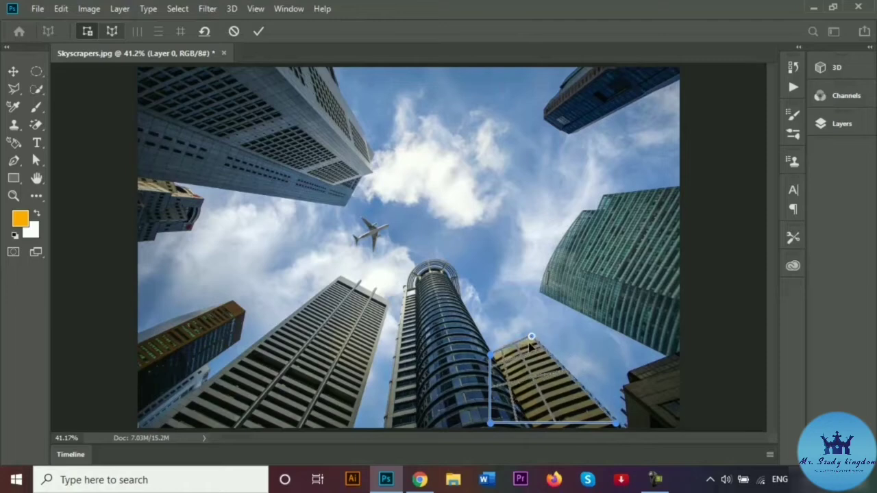
pyautogui.moveTo(495, 425); pyautogui.dragTo(535, 433)
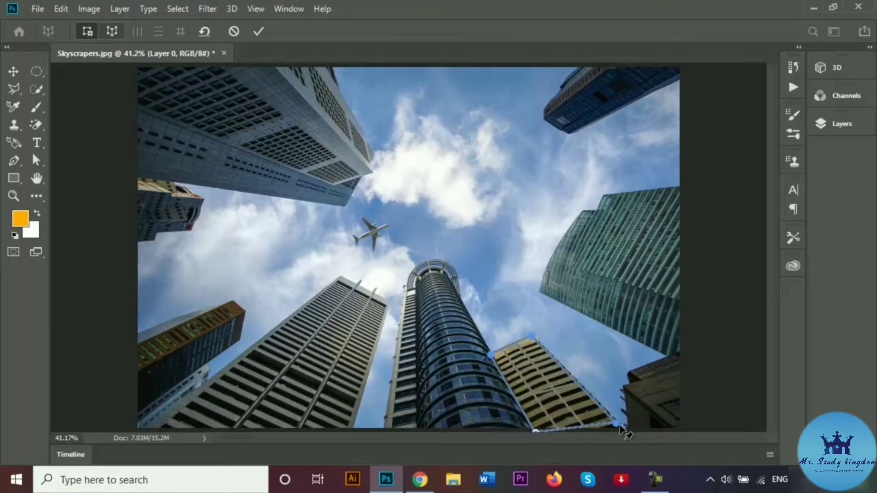
pyautogui.hotkey('ctrl', '-')
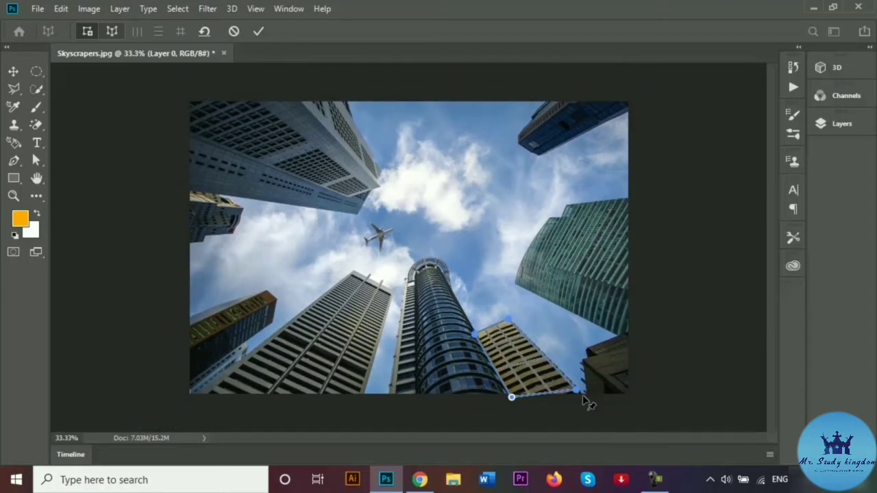
pyautogui.moveTo(579, 395); pyautogui.dragTo(586, 396)
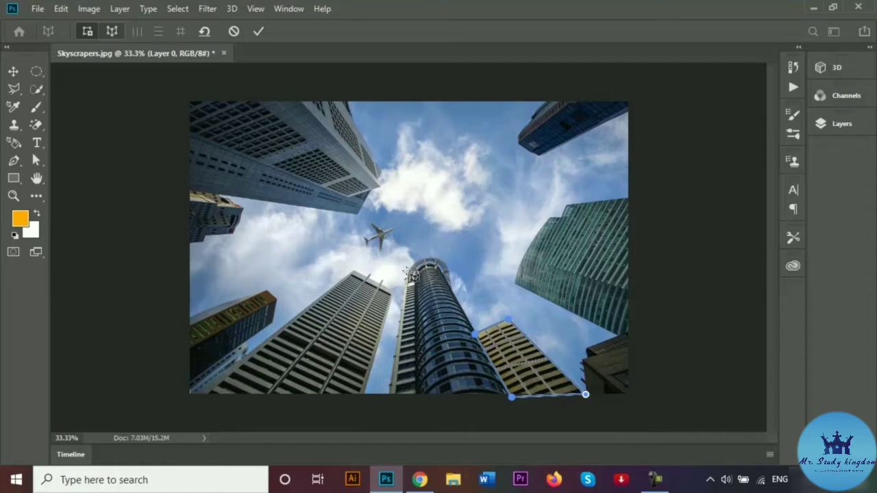
# Add a second plane over the round tower, snap it to the yellow building's plane, and adjust their shared upper corner.
pyautogui.moveTo(409, 273); pyautogui.dragTo(478, 392)
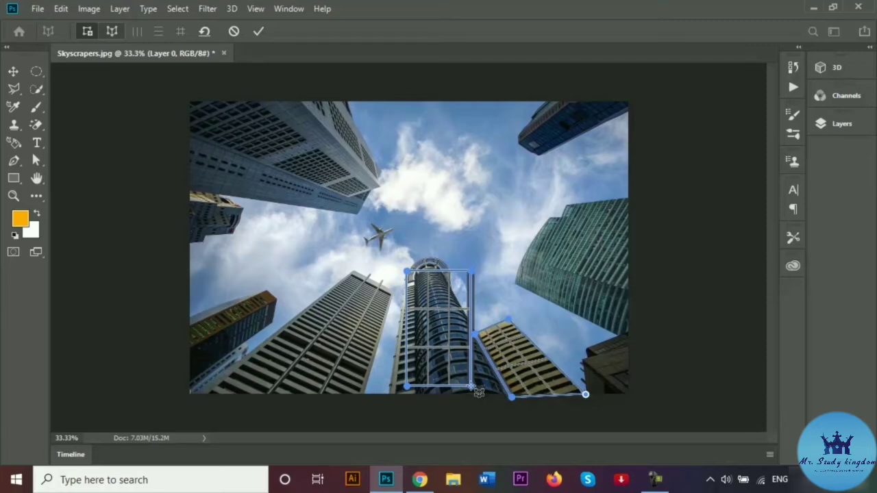
pyautogui.moveTo(479, 393); pyautogui.dragTo(472, 392)
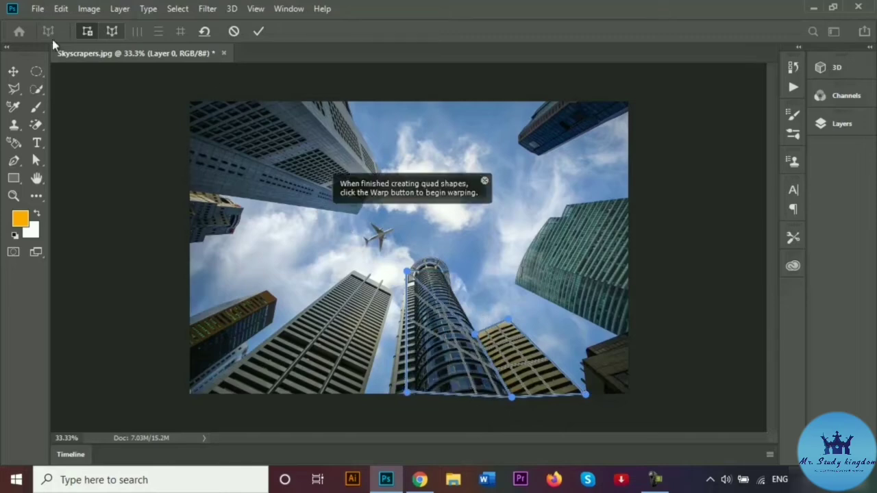
pyautogui.moveTo(477, 340)
pyautogui.mouseDown()
pyautogui.moveTo(458, 294)
pyautogui.moveTo(478, 333)
pyautogui.mouseUp()
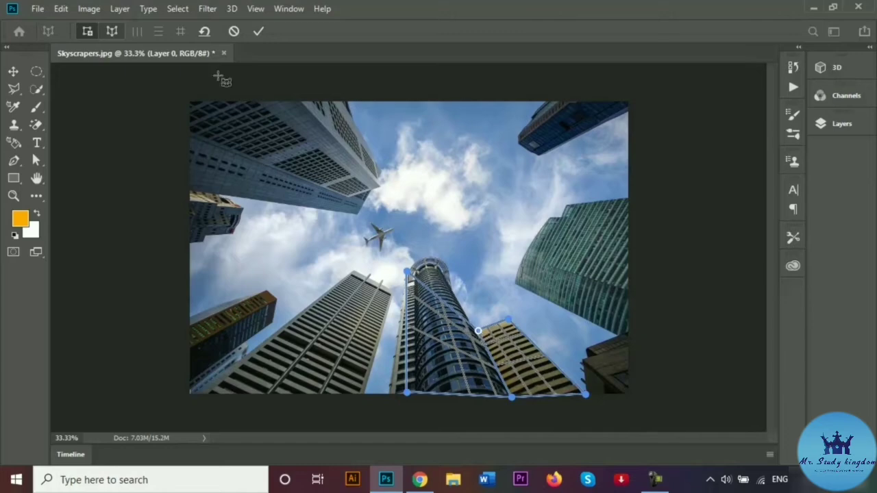
# Warp the joined planes by moving their pins to widen the top of the yellow building, and apply the perspective warp.
pyautogui.click(111, 31)
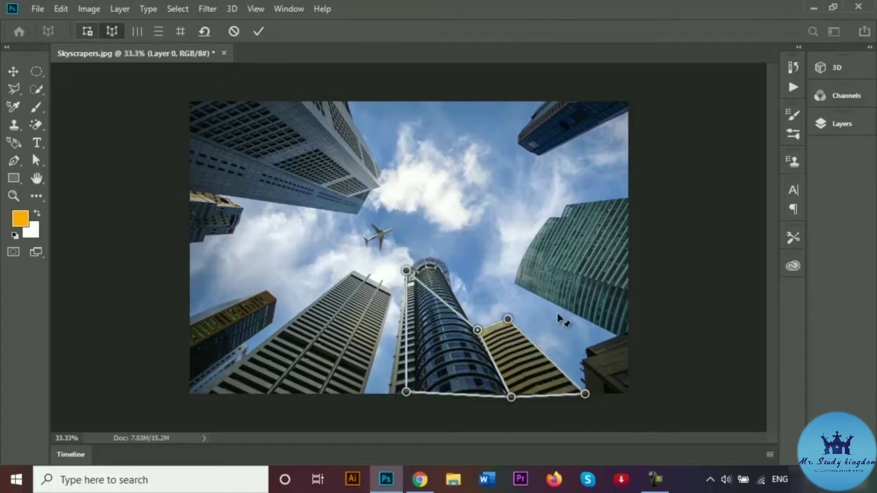
pyautogui.moveTo(478, 329); pyautogui.dragTo(478, 324)
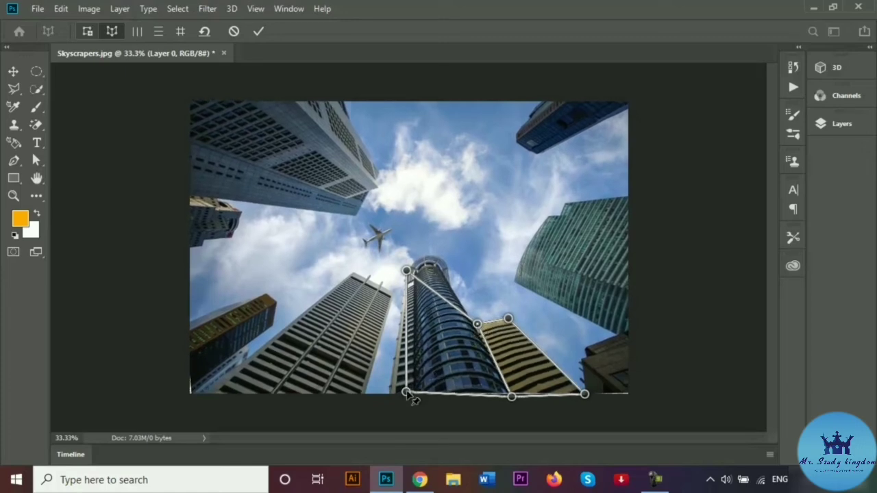
pyautogui.moveTo(407, 393); pyautogui.dragTo(408, 394)
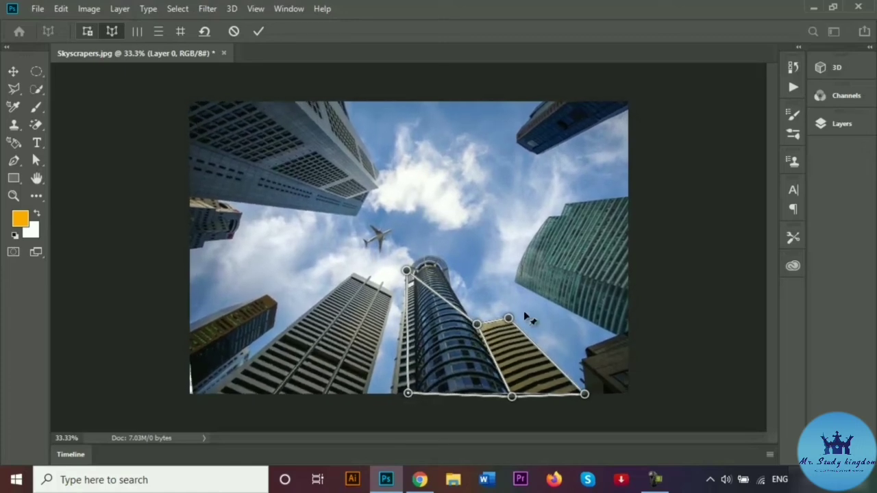
pyautogui.moveTo(509, 319); pyautogui.dragTo(475, 318)
pyautogui.moveTo(470, 313); pyautogui.dragTo(460, 310)
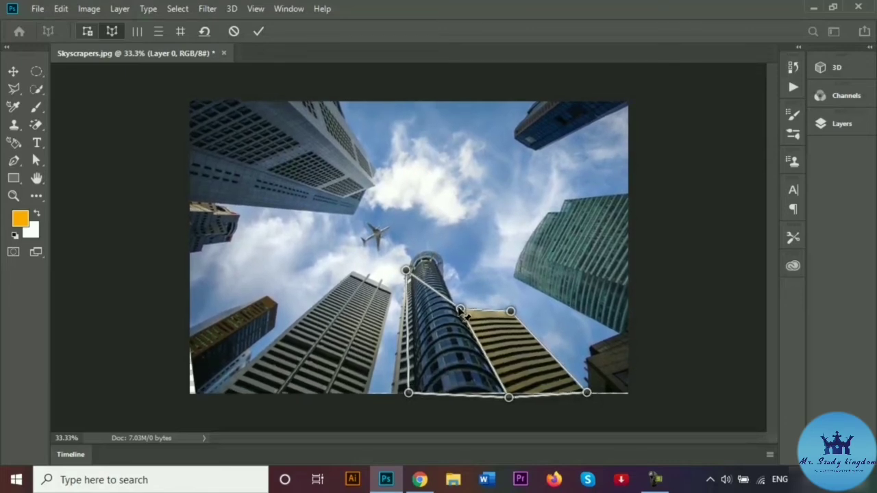
pyautogui.click(260, 32)
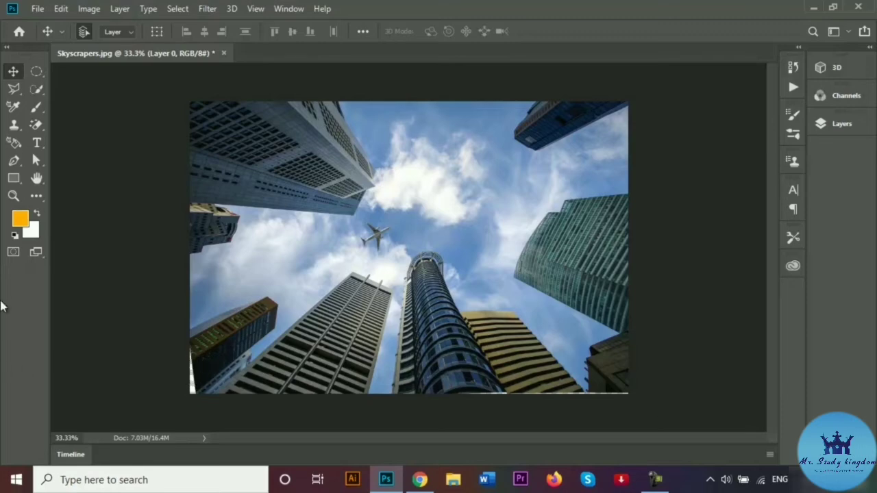
# Select the transparent gap in the image's lower-left corner with a rectangular marquee and fill it using Content-Aware at 100% opacity.
pyautogui.click(34, 80)
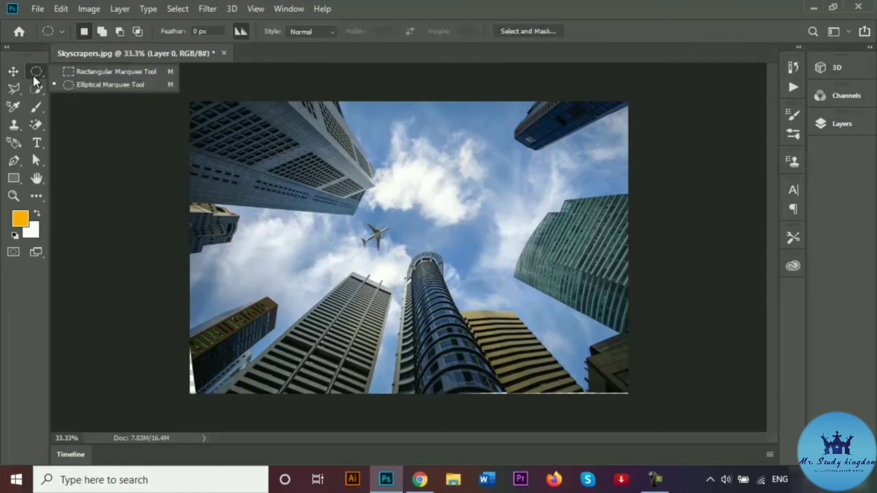
pyautogui.click(84, 73)
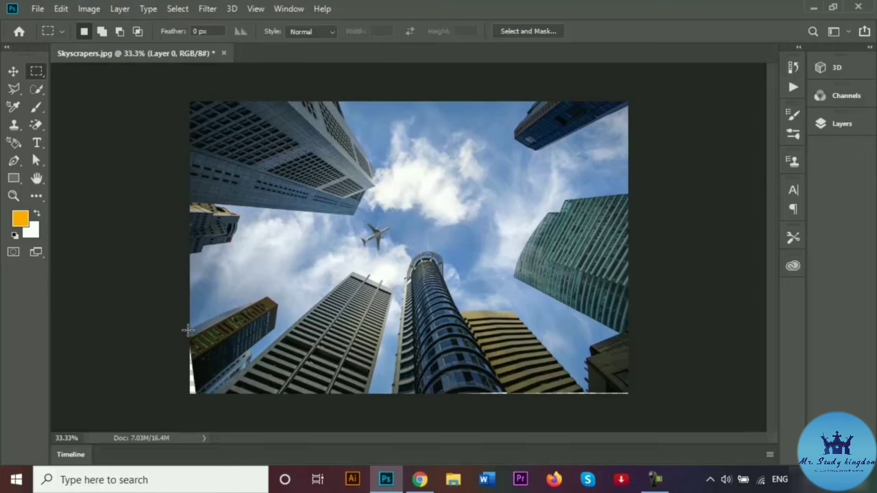
pyautogui.moveTo(188, 330); pyautogui.dragTo(198, 395)
pyautogui.hotkey('shift', 'BackSpace')
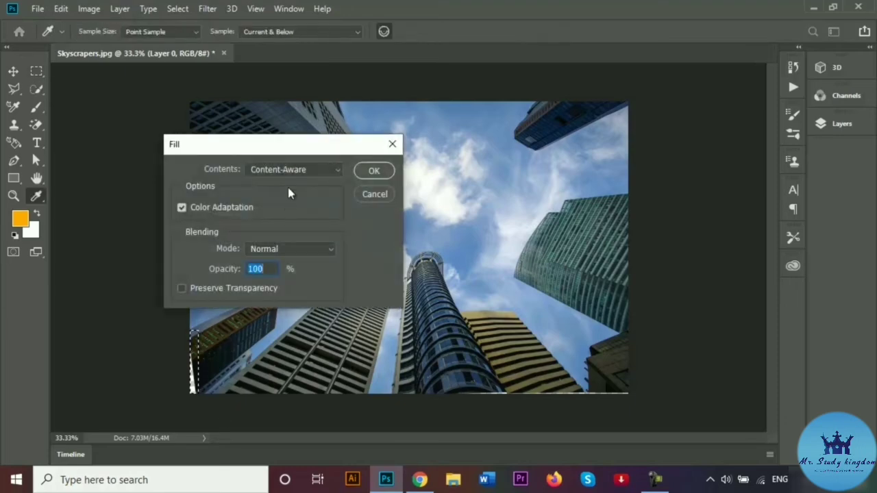
pyautogui.click(372, 170)
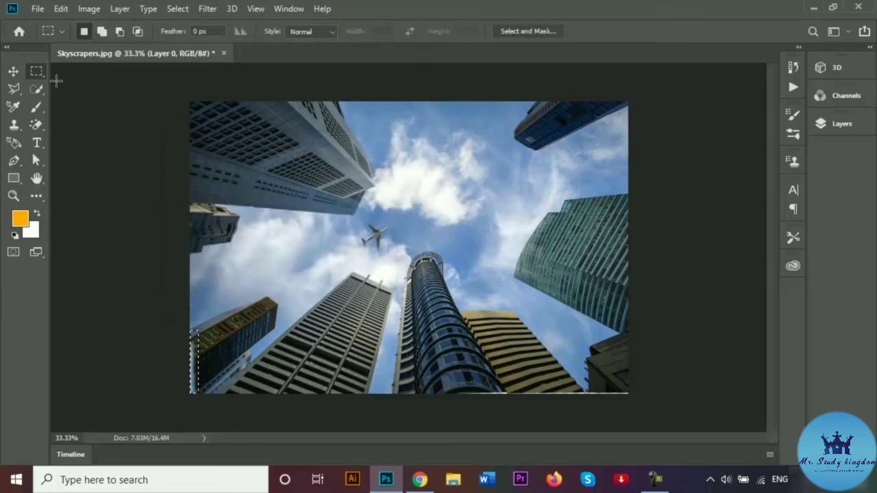